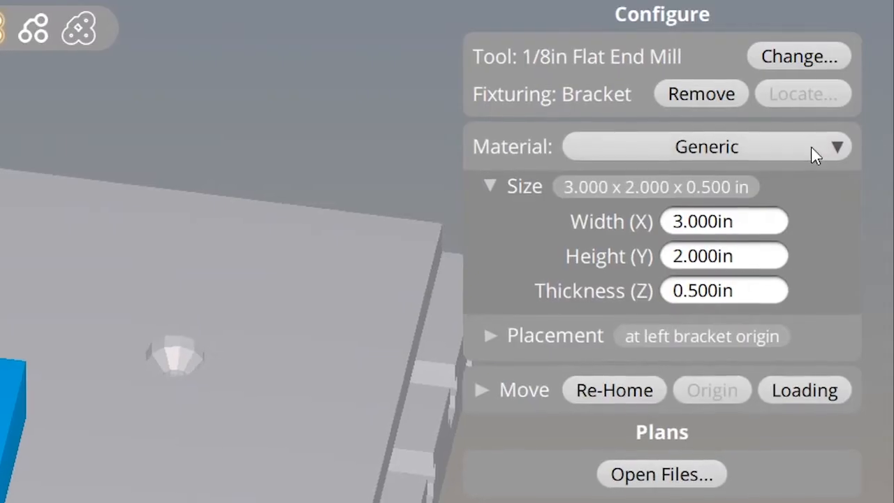
Step: Choose Double-Sided FR-1 material at the standard 5 × 4 × 0.065 in size
click(815, 149)
click(759, 222)
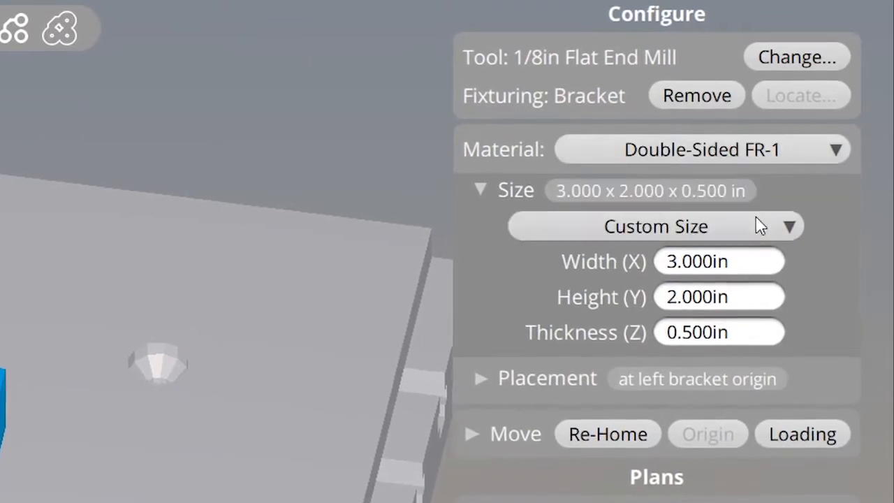
click(757, 223)
click(764, 258)
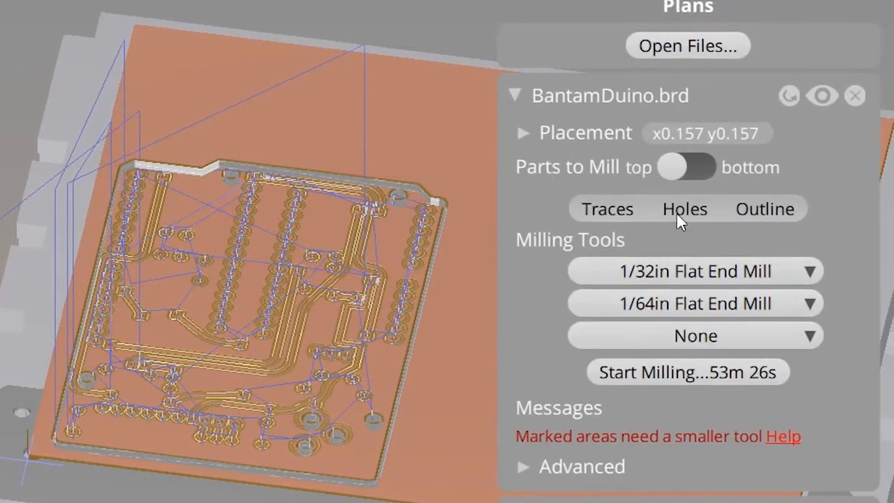
Step: Exclude holes and outline so only top-side traces mill, at 19m 48s
click(681, 211)
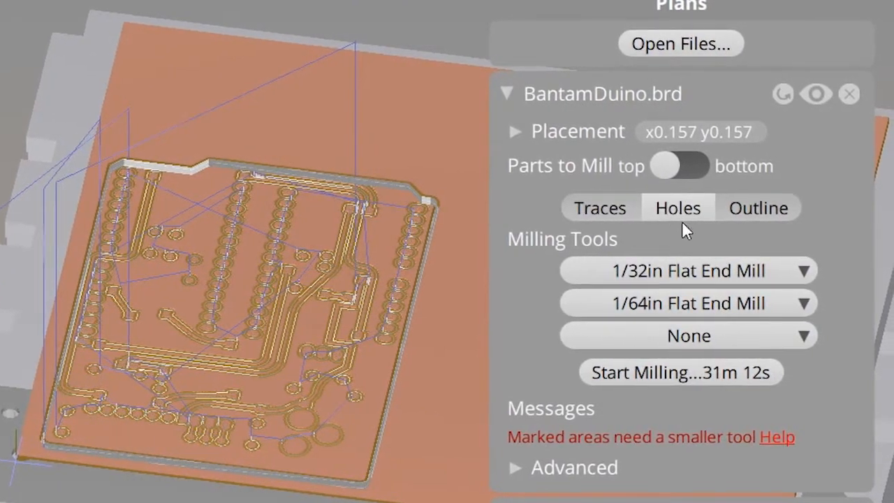
click(742, 207)
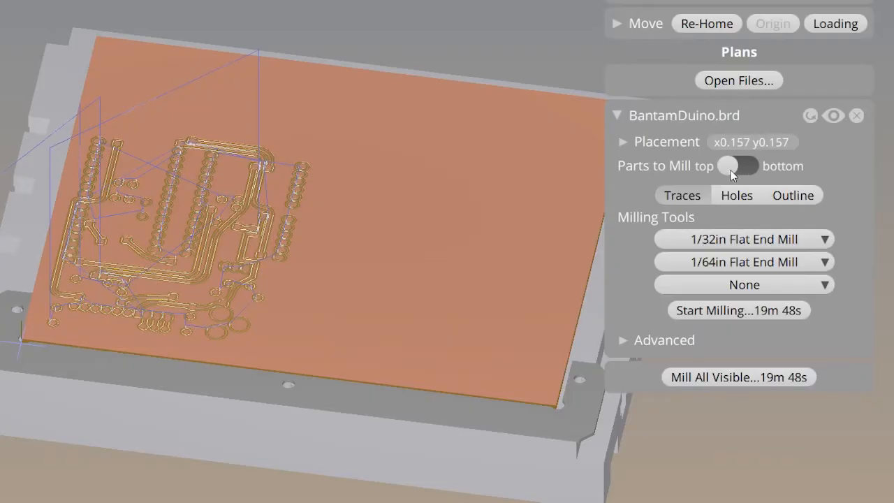
Step: Switch milling to the board's bottom side, showing mirrored traces at 26m 30s
click(733, 170)
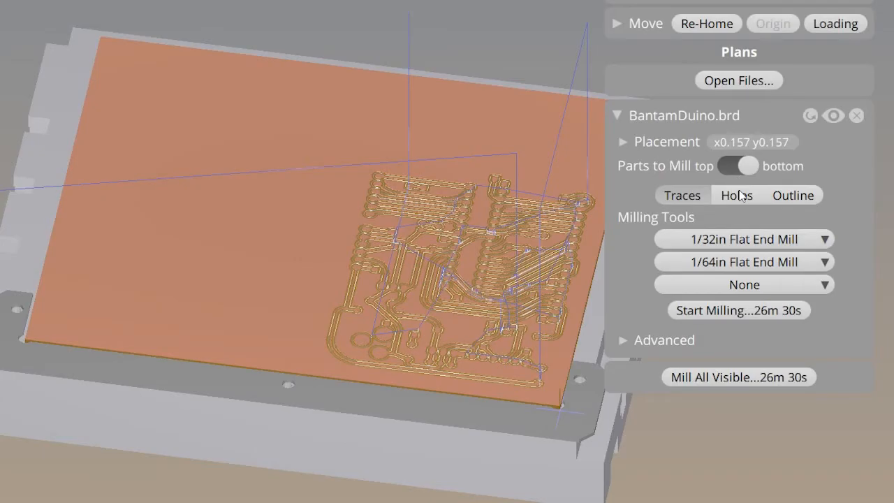